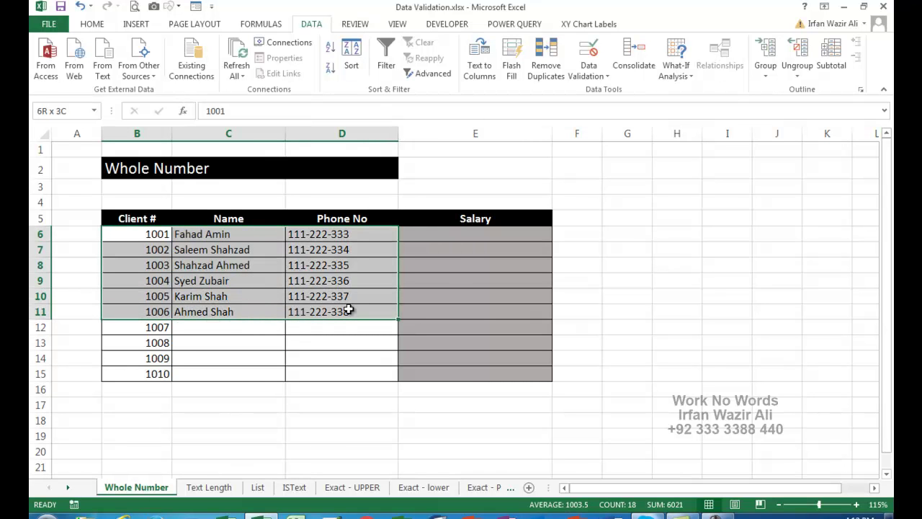
- Add data validation to the Salary cells E6:E15 that allows only whole numbers between 1 and 100000
left_click_drag(474, 238, 477, 373)
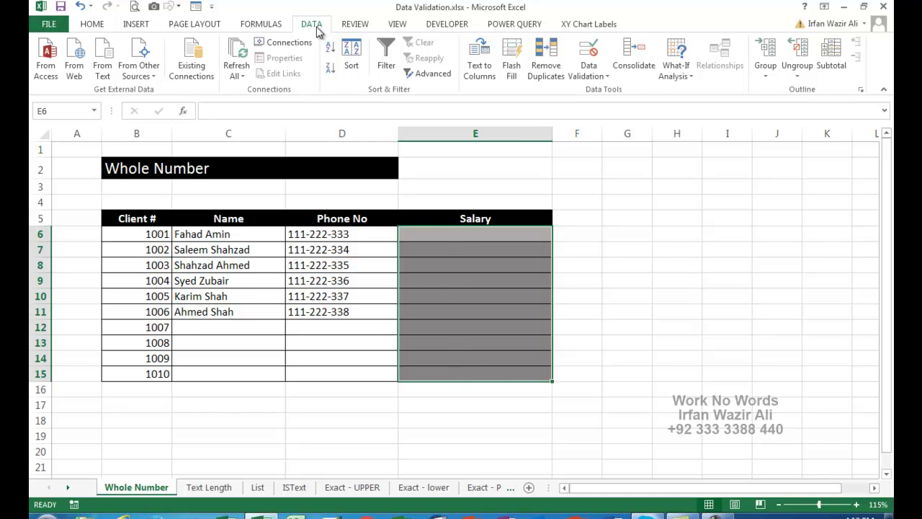
left_click(587, 49)
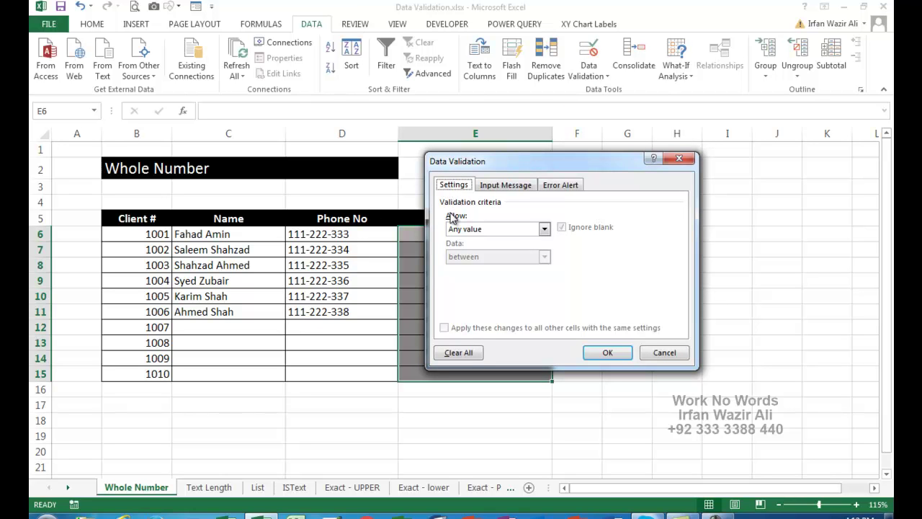
left_click(464, 230)
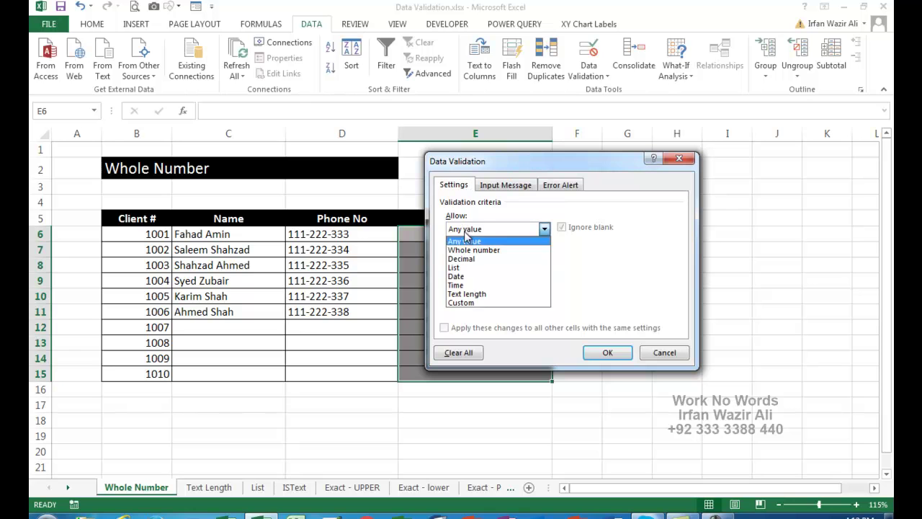
left_click(501, 252)
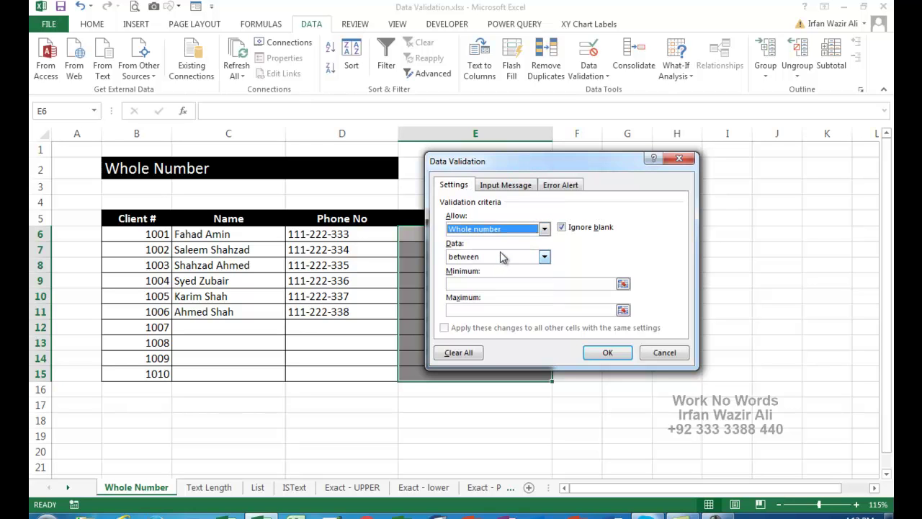
left_click(464, 257)
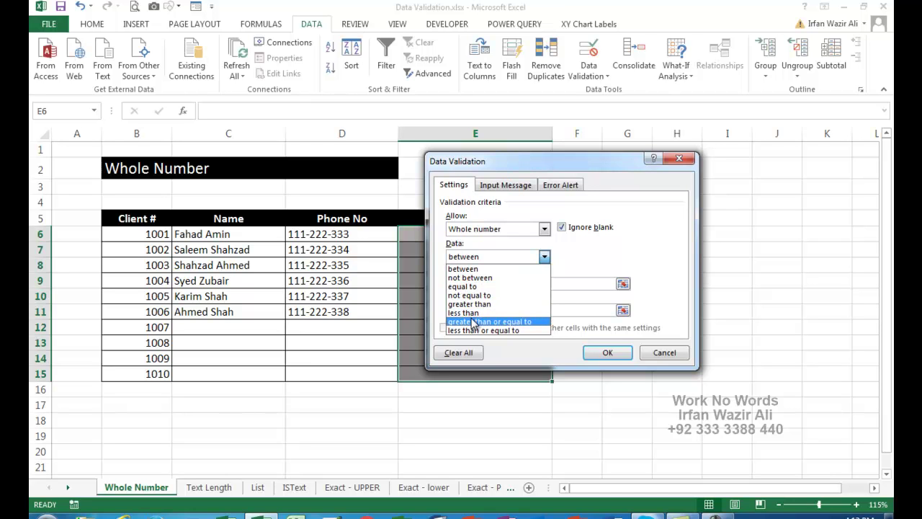
left_click(476, 269)
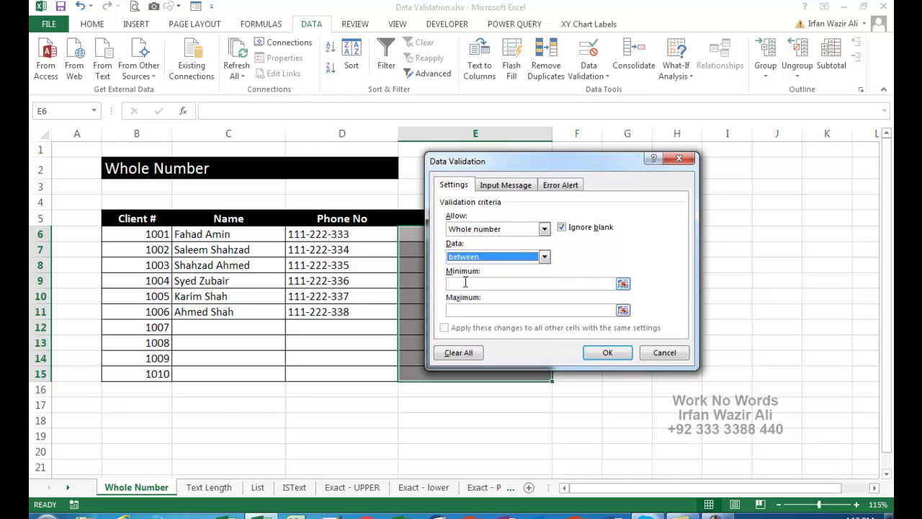
left_click(465, 282)
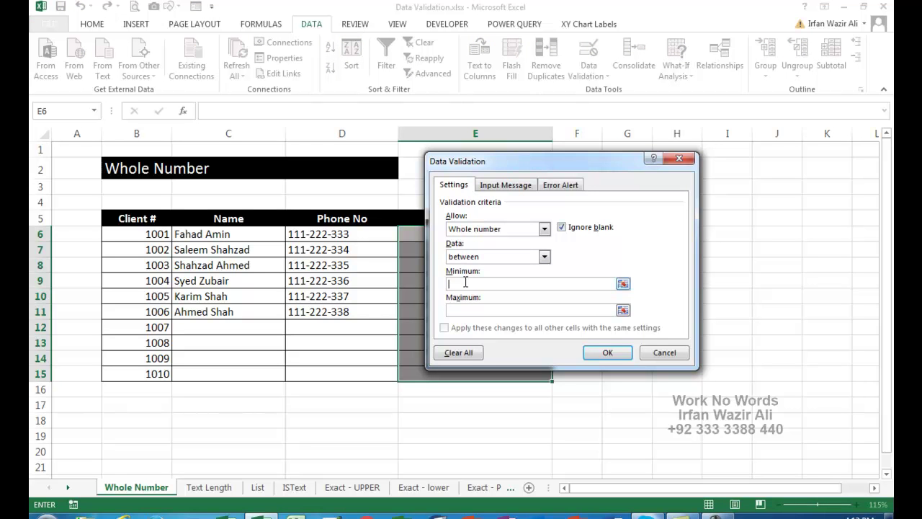
type("1")
left_click(465, 310)
type("100000")
left_click(607, 353)
- Test the rule in Salary cell E6 with 0 and replace that entry with 1
left_click(469, 234)
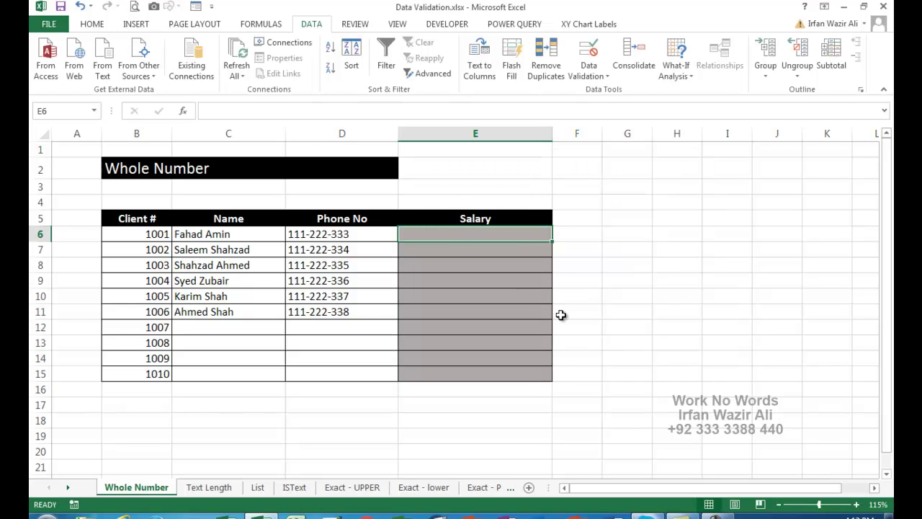
type("0")
key("Return")
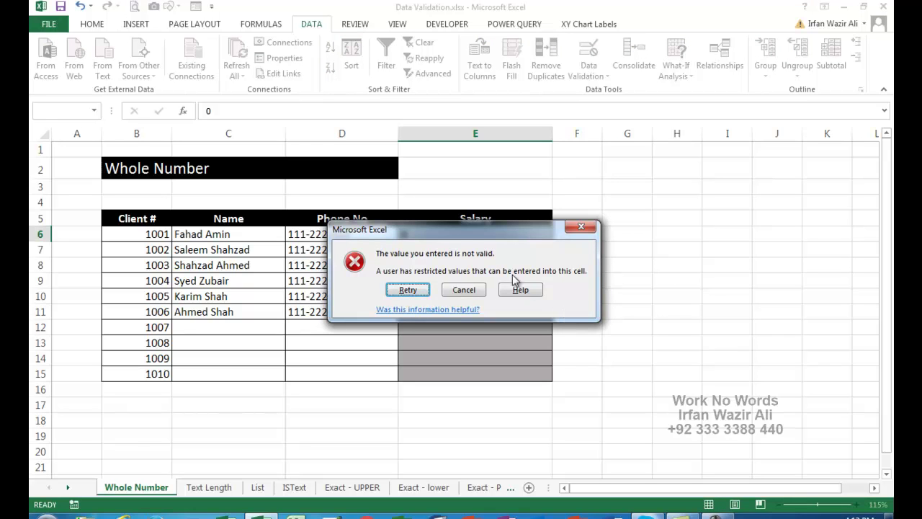
left_click(408, 289)
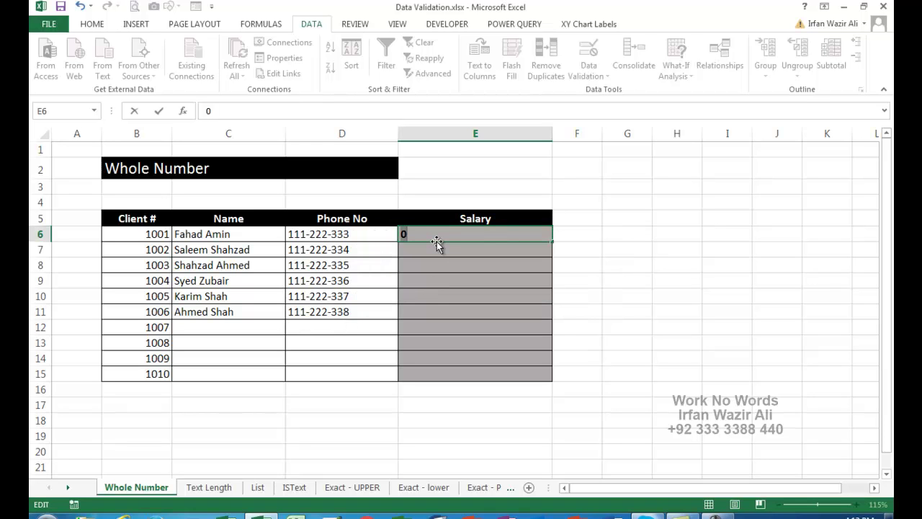
type("1")
key("Return")
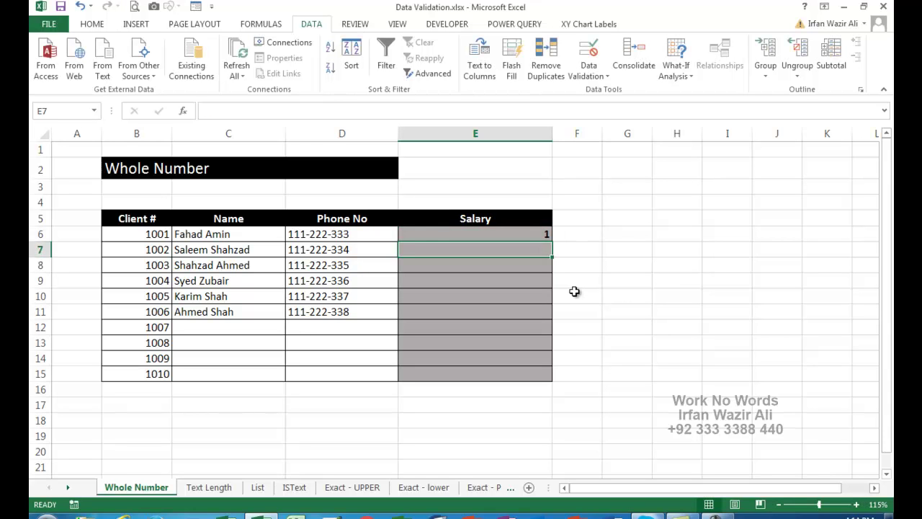
- Try to enter 2000000 as the salary in E7, and discard the entry
type("1")
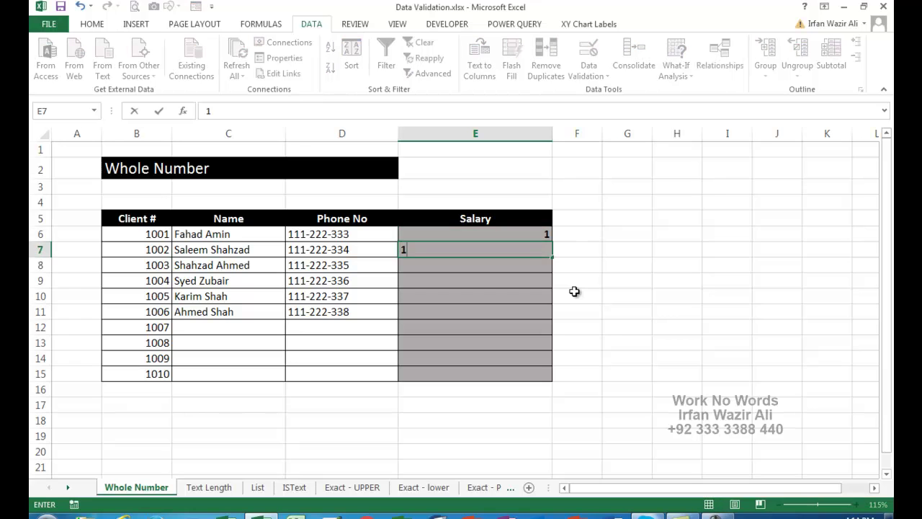
key("BackSpace")
type("200000")
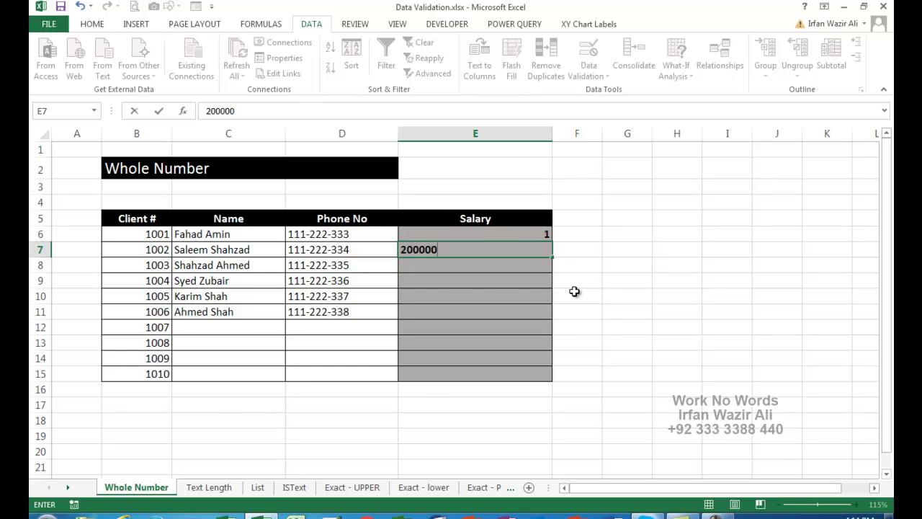
type("0")
key("Return")
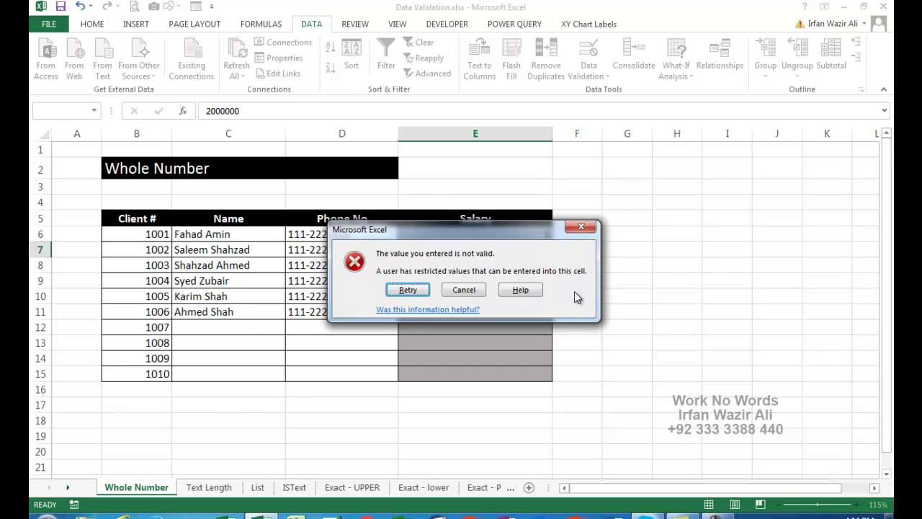
key("Escape")
- Try to enter the text abc in Salary cell E7, and discard the entry
type("abc")
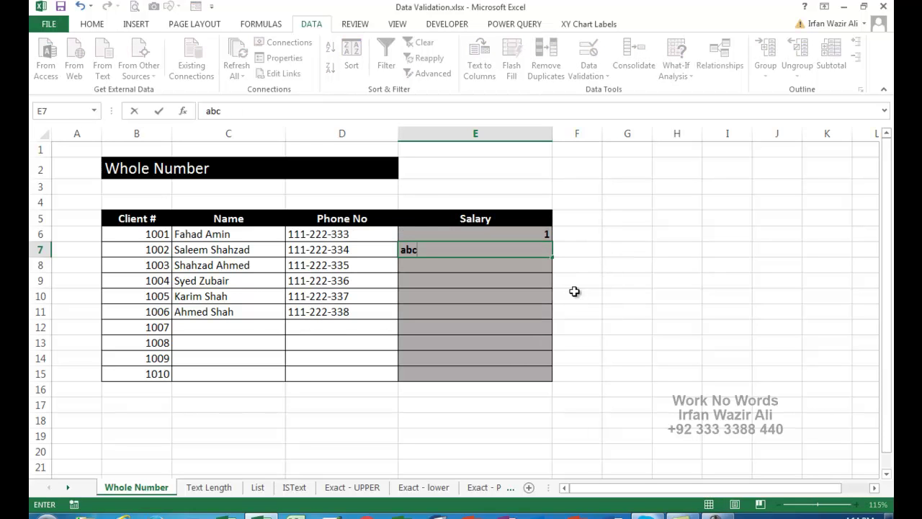
key("Return")
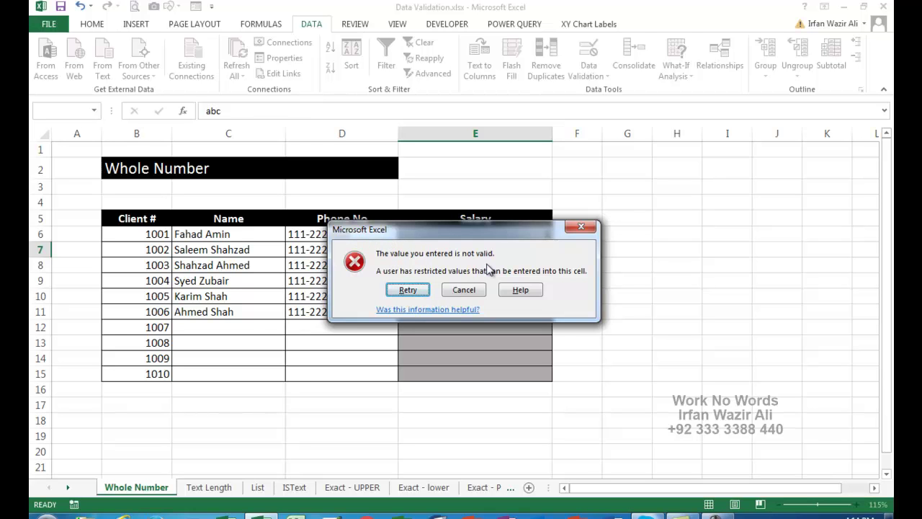
key("Escape")
- Give the validation of E6:E15 a Stop error alert titled "Admin Says" with the message "Please do not enter a number morethen 100000"
left_click_drag(490, 233, 489, 374)
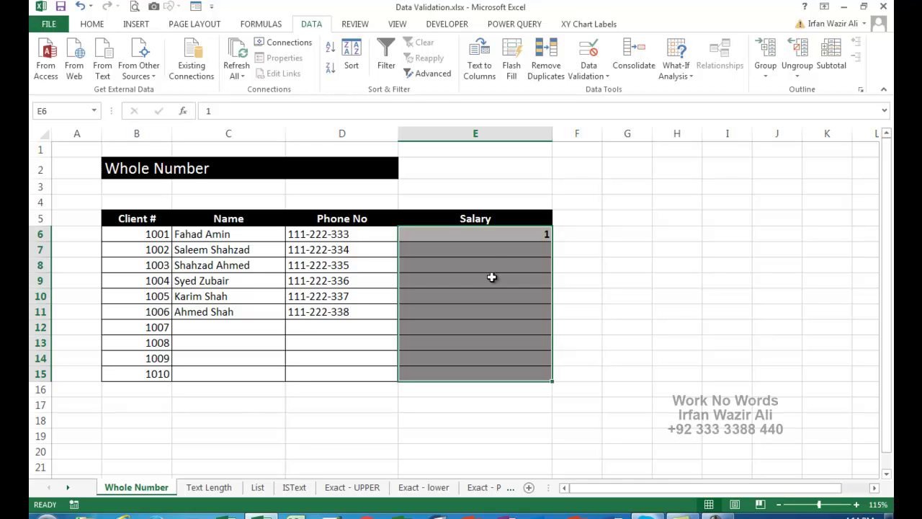
left_click(588, 72)
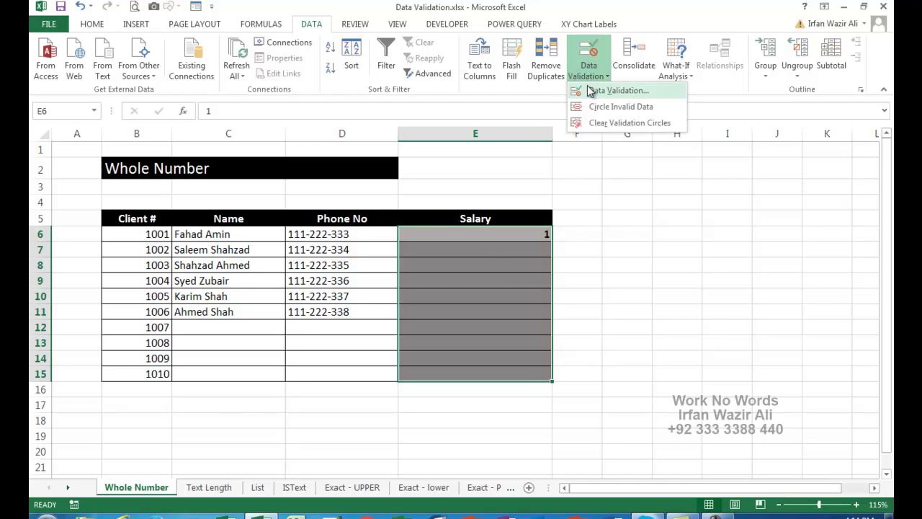
left_click(605, 90)
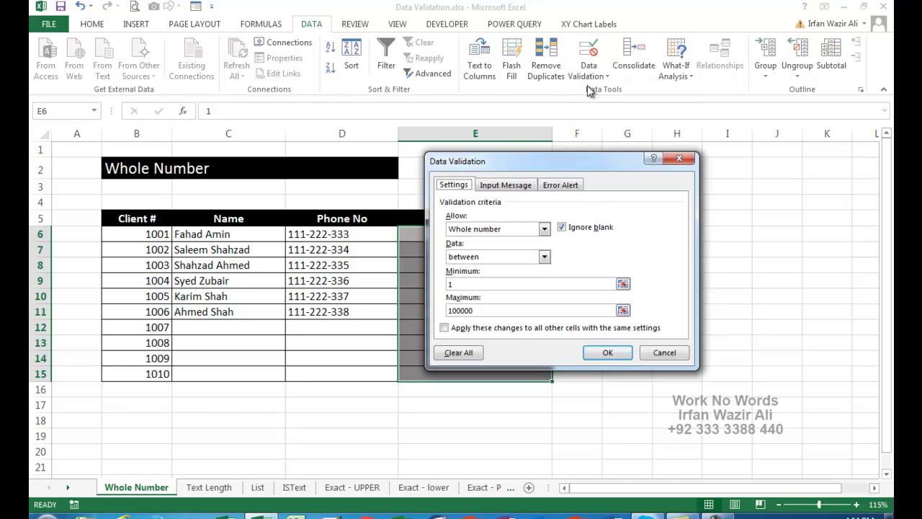
left_click(574, 188)
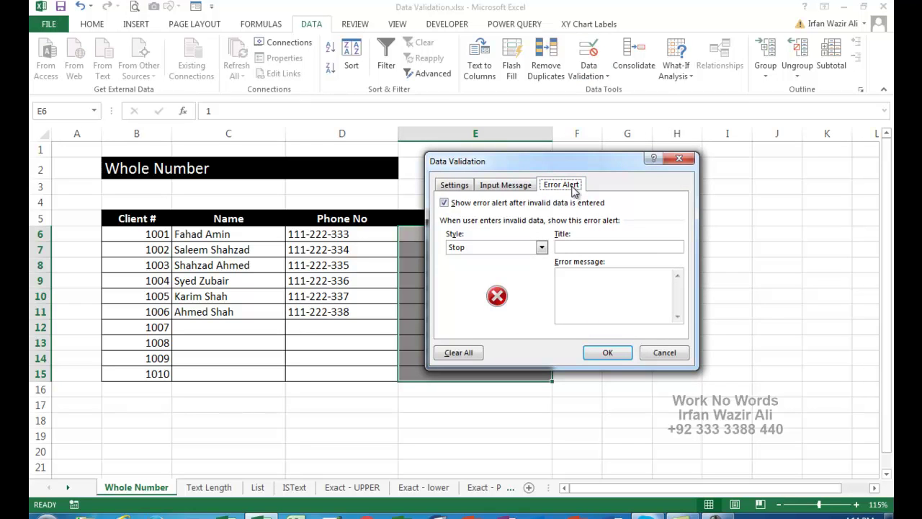
left_click_drag(523, 170, 651, 142)
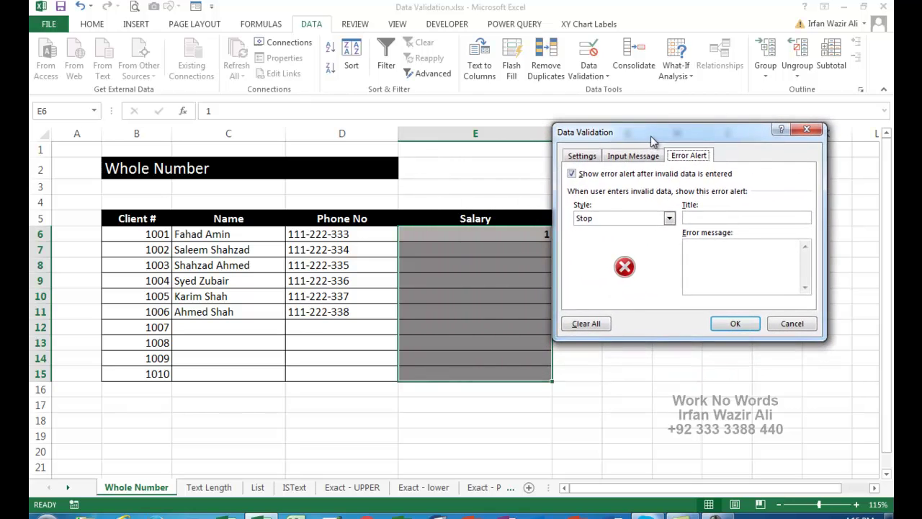
left_click(590, 226)
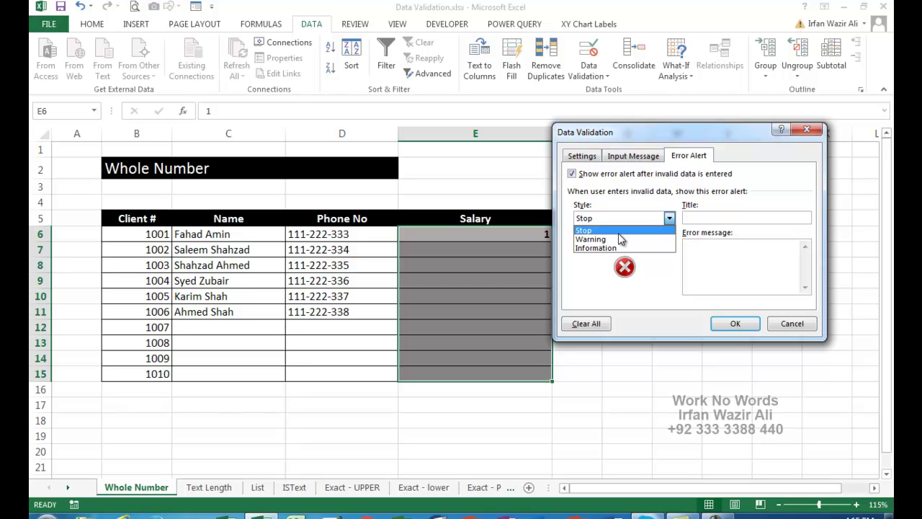
left_click(619, 234)
left_click(717, 216)
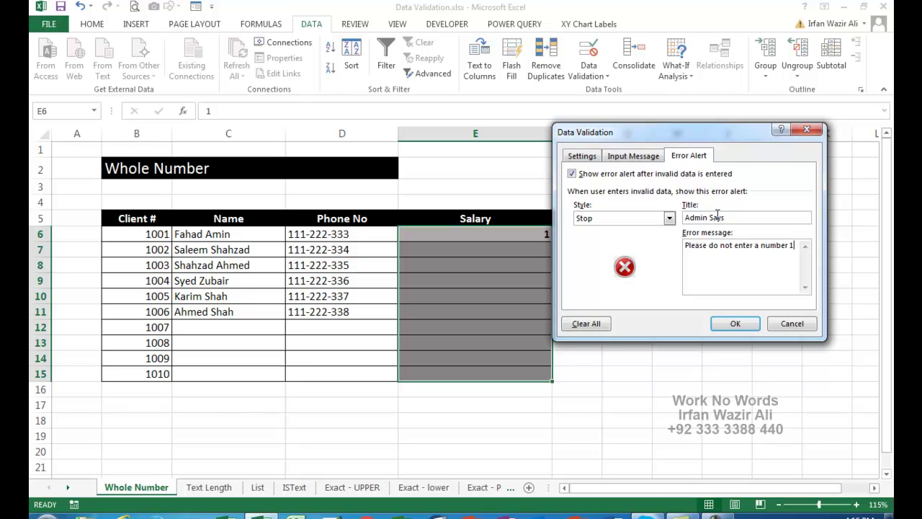
type("orethe")
left_click(742, 325)
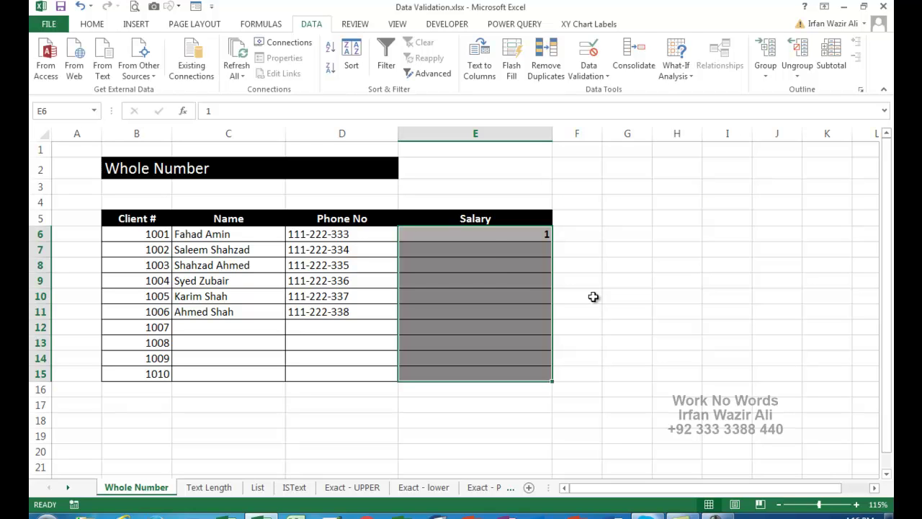
- Test the error alert in E7 with the salaries 33333333 and 222222, and enter 22222 instead
left_click(493, 247)
type("33333333")
key("Return")
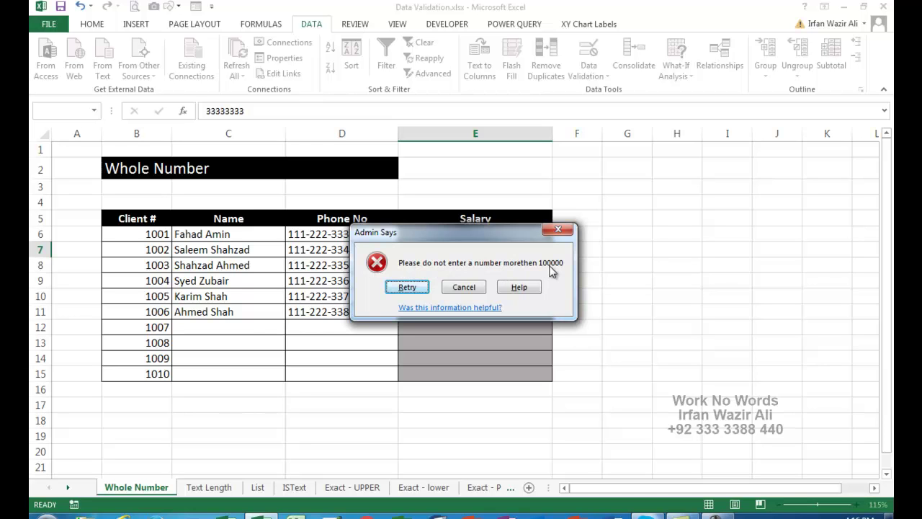
left_click(411, 288)
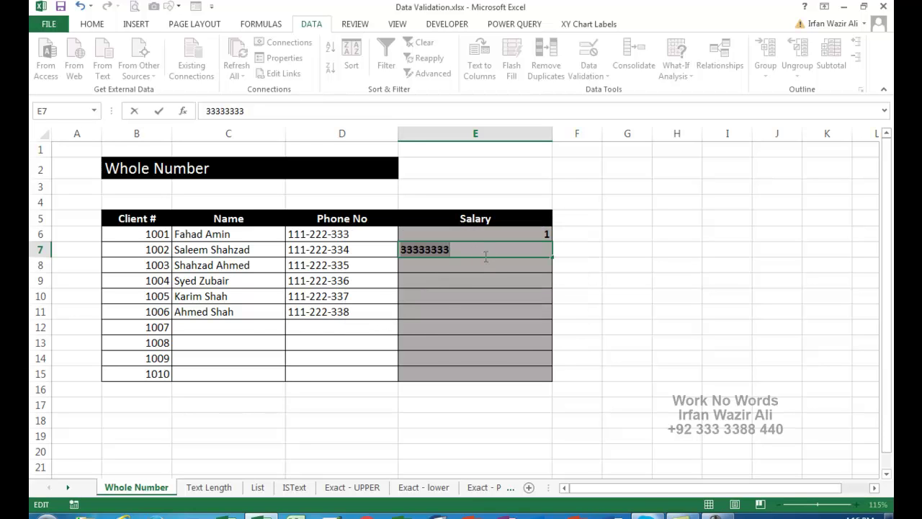
type("222222")
key("Return")
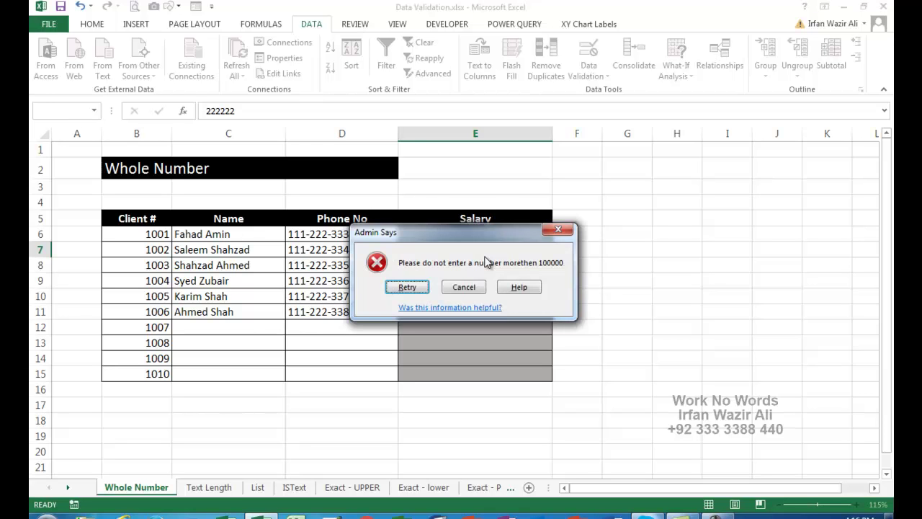
key("Return")
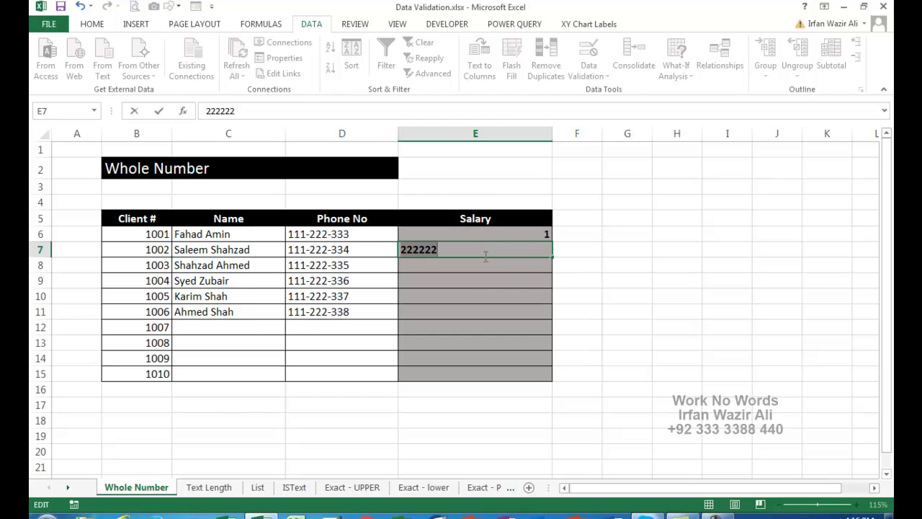
type("22222")
key("Return")
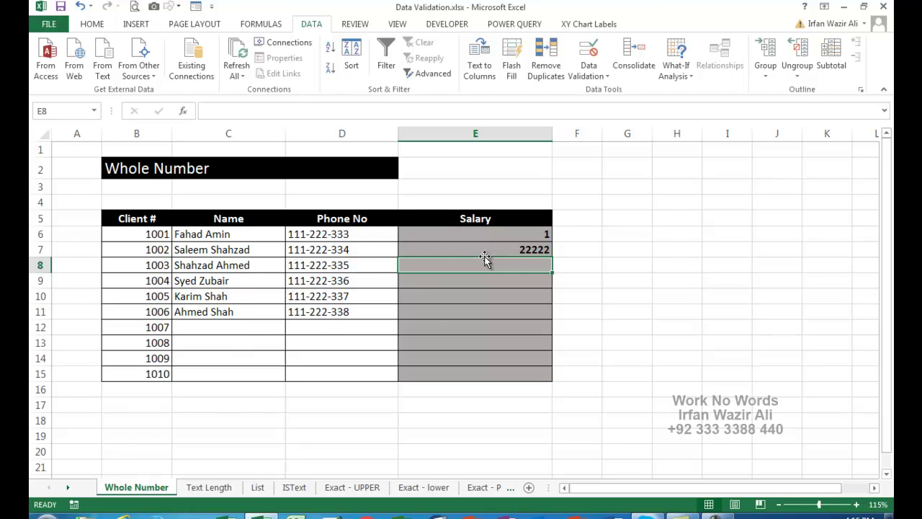
- Change the error alert style of the validation on Salary cells E6:E15 to Warning
left_click(491, 251)
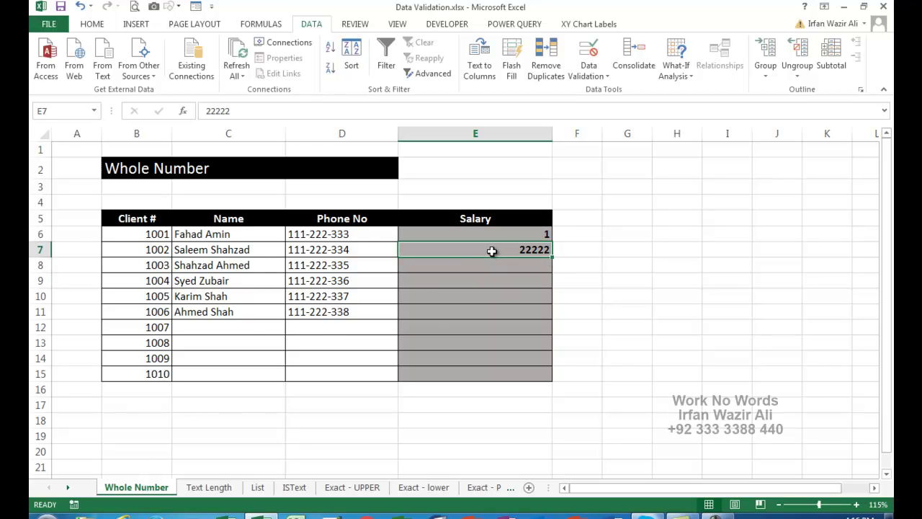
left_click(506, 234)
left_click_drag(507, 234, 507, 373)
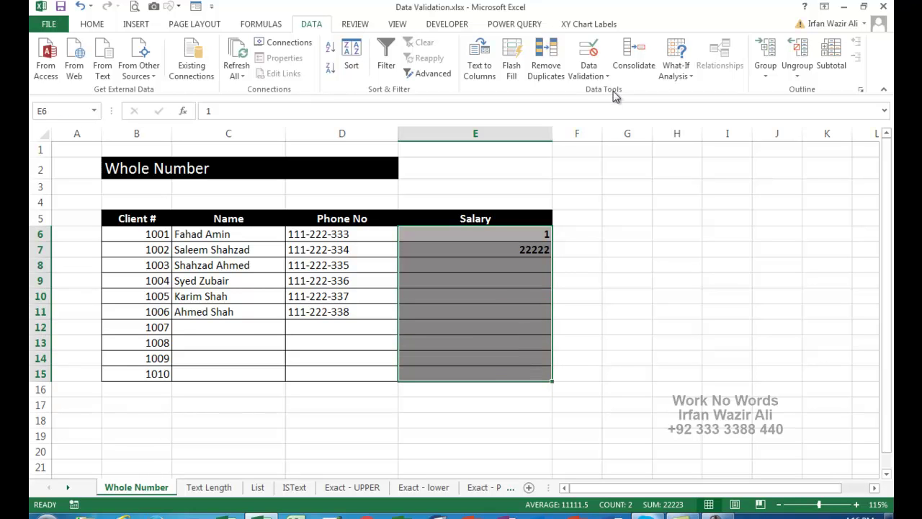
left_click(580, 57)
left_click(634, 220)
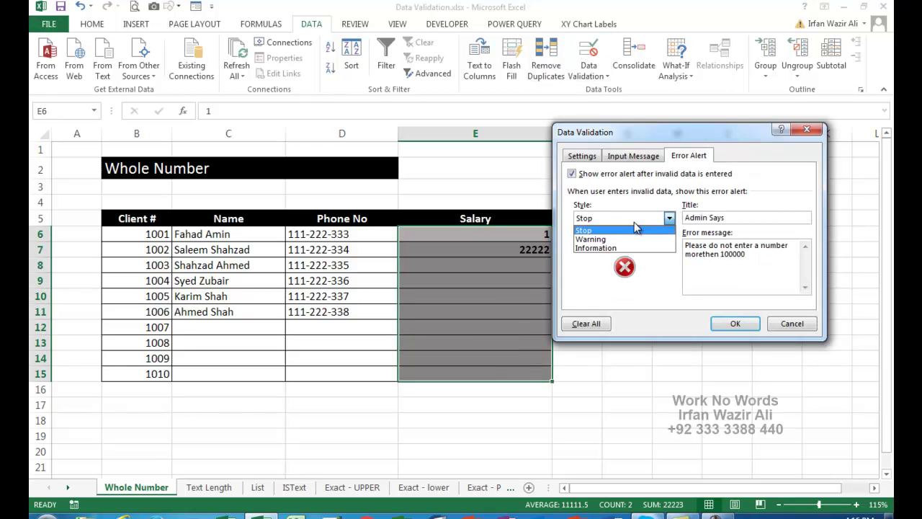
left_click(625, 241)
left_click(738, 325)
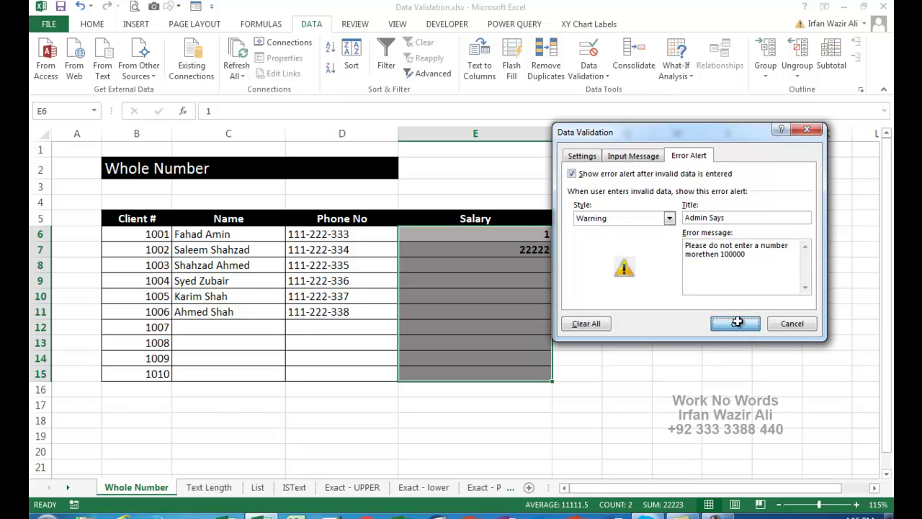
- Enter the salary 110000 in cell E8 and accept it despite the validation alert
left_click(514, 266)
type("110000")
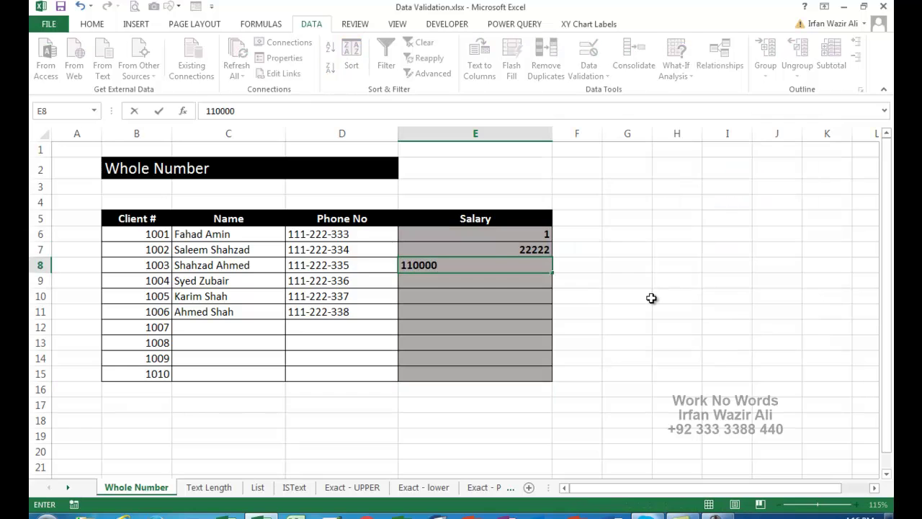
key("Return")
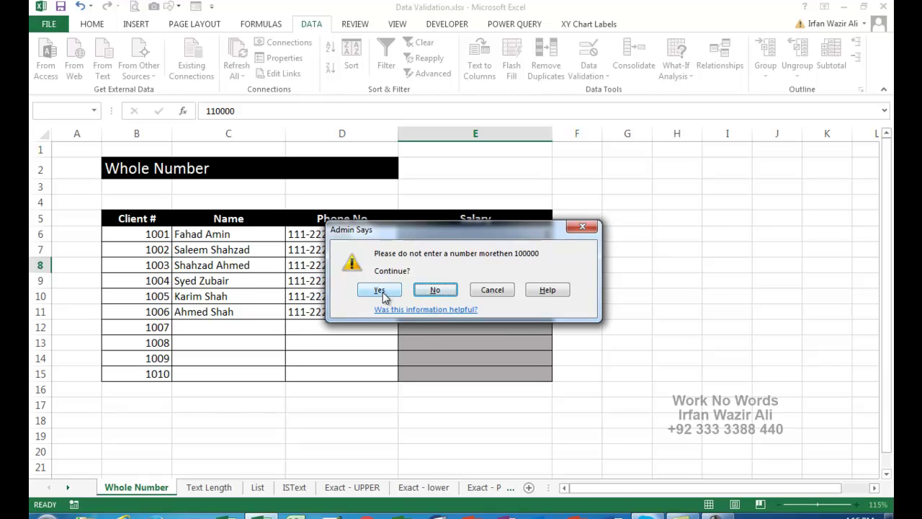
left_click_drag(415, 230, 416, 130)
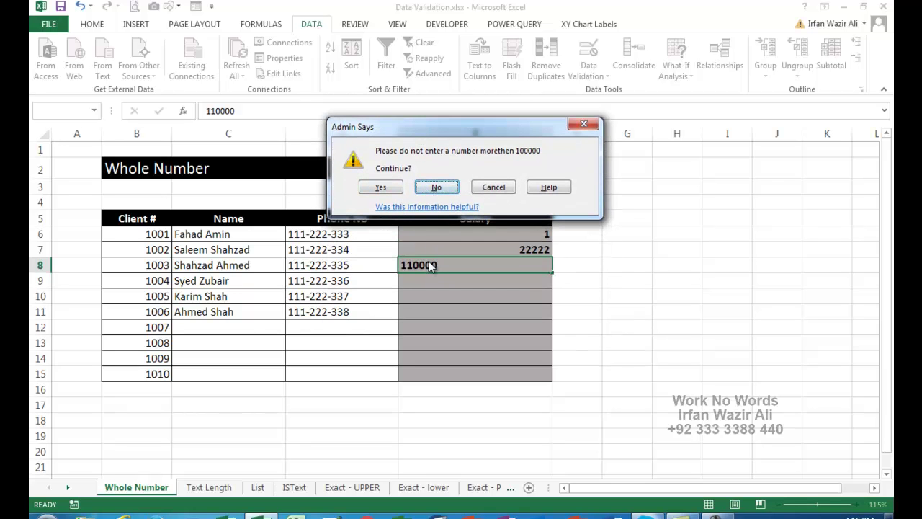
left_click(381, 189)
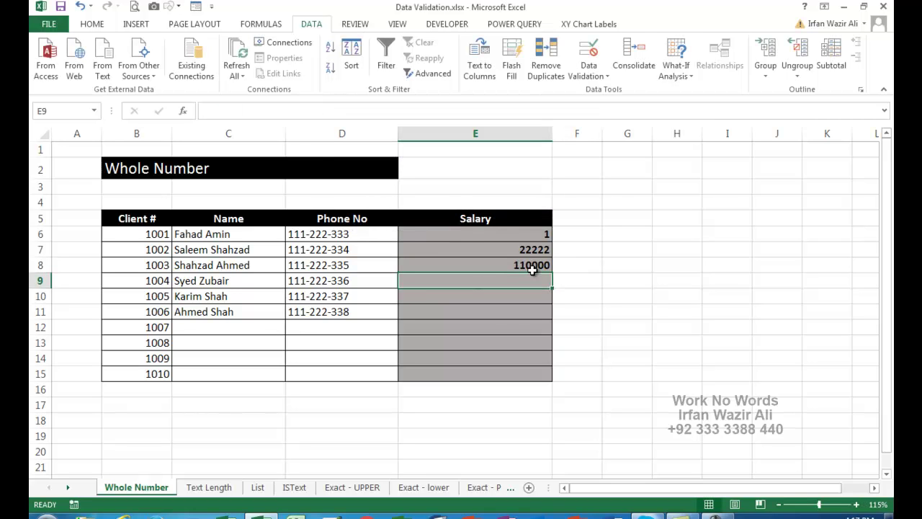
- Change the error alert style of the validation on Salary cells E6:E15 to Information
left_click_drag(505, 237, 506, 374)
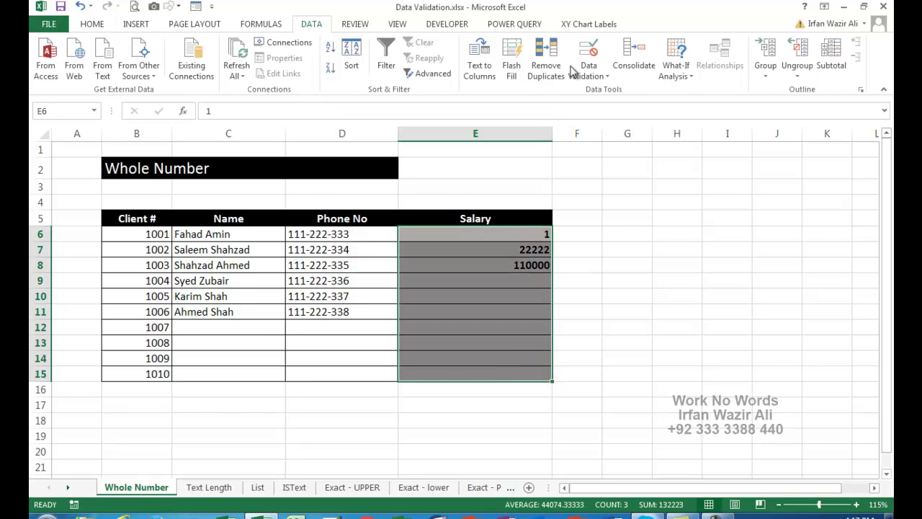
left_click(589, 75)
left_click(603, 96)
left_click(605, 218)
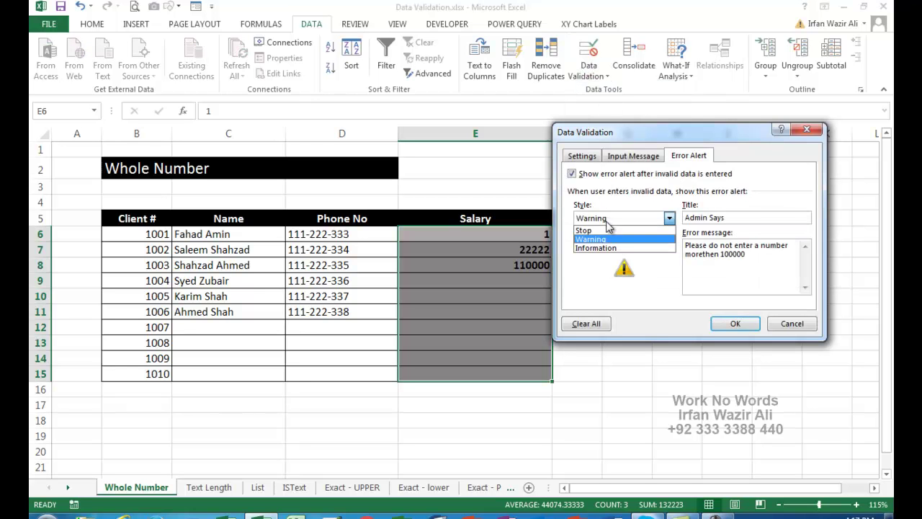
left_click(613, 248)
left_click(734, 324)
- Enter the salary 120000 in cell E9 and accept it through the information alert
left_click(539, 287)
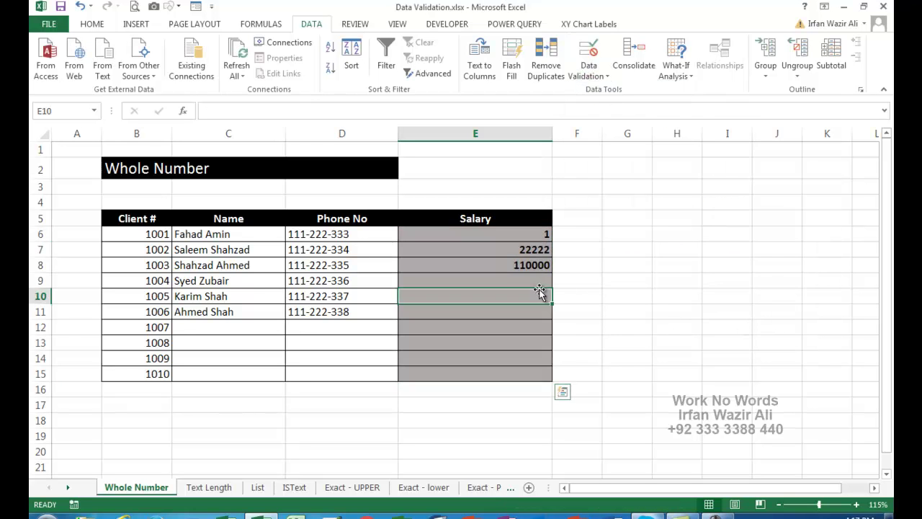
type("120000")
key("Return")
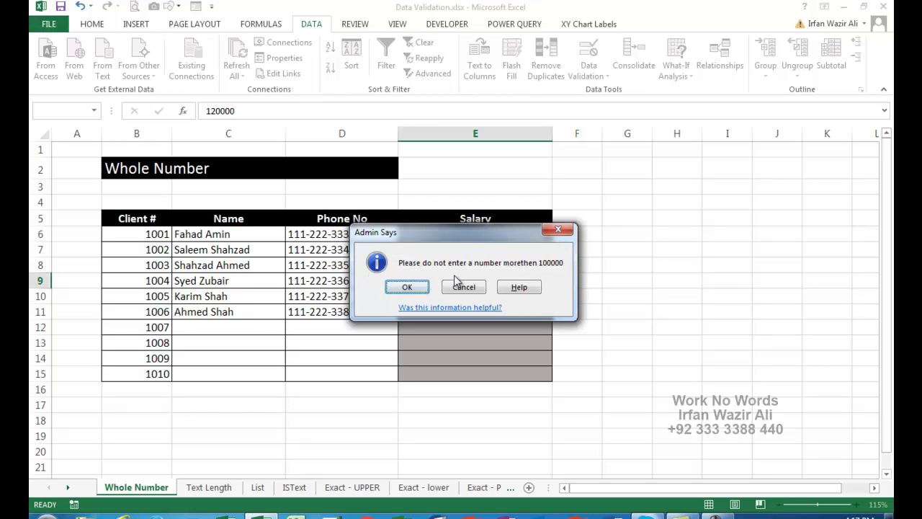
left_click_drag(519, 240, 518, 138)
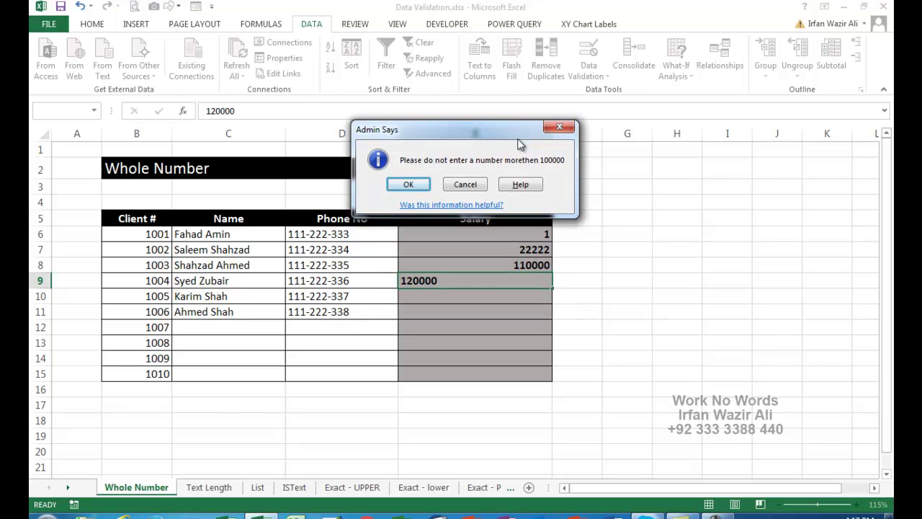
left_click(408, 184)
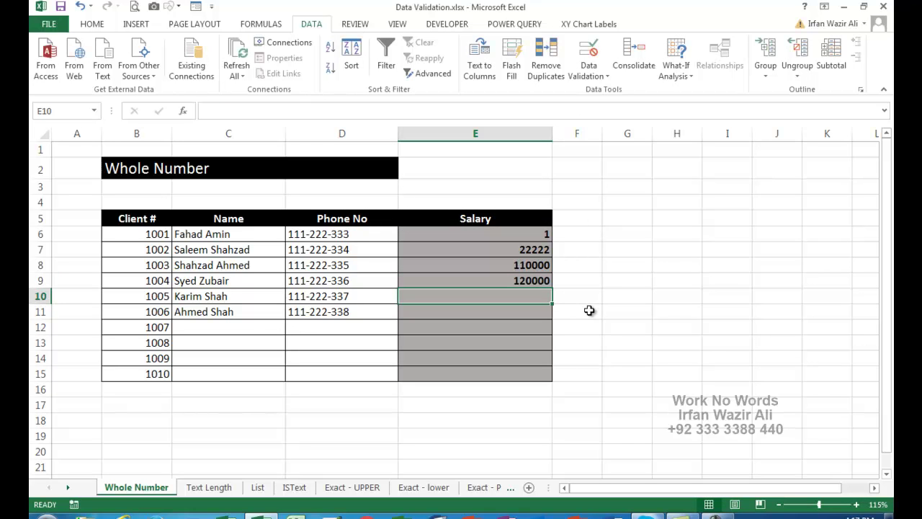
- Set the error alert style of the validation on Salary cells E6:E15 back to Stop
left_click_drag(496, 238, 500, 370)
left_click(589, 54)
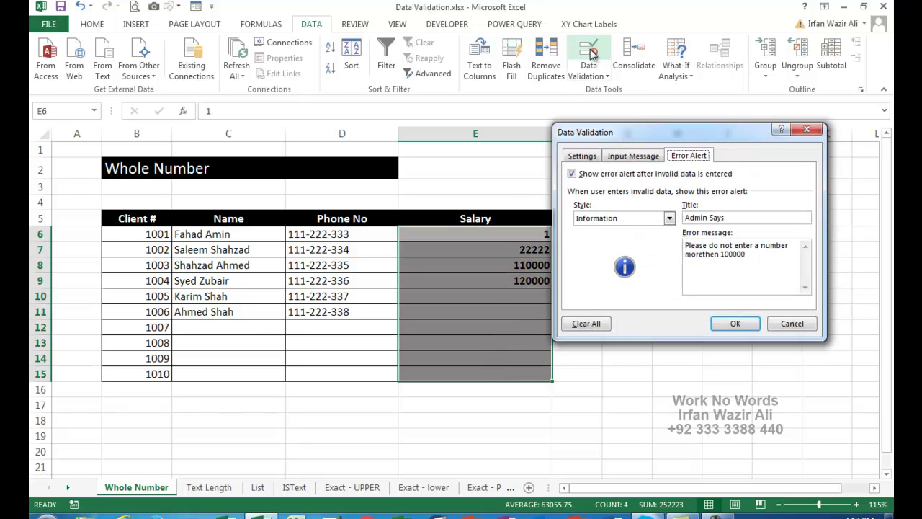
left_click(631, 217)
left_click(625, 230)
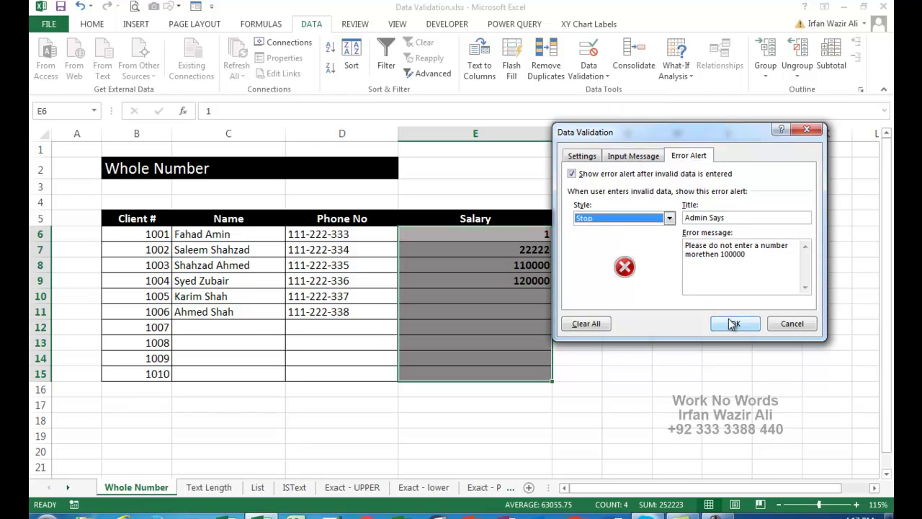
left_click(734, 323)
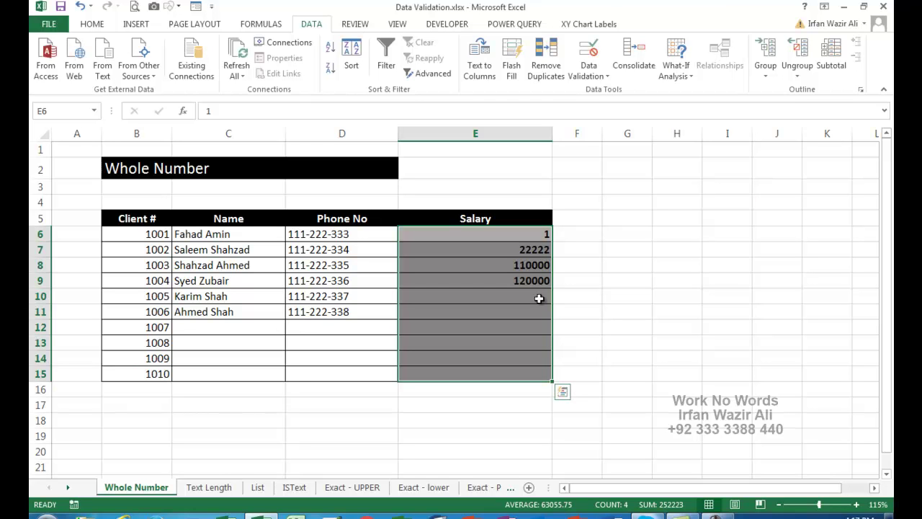